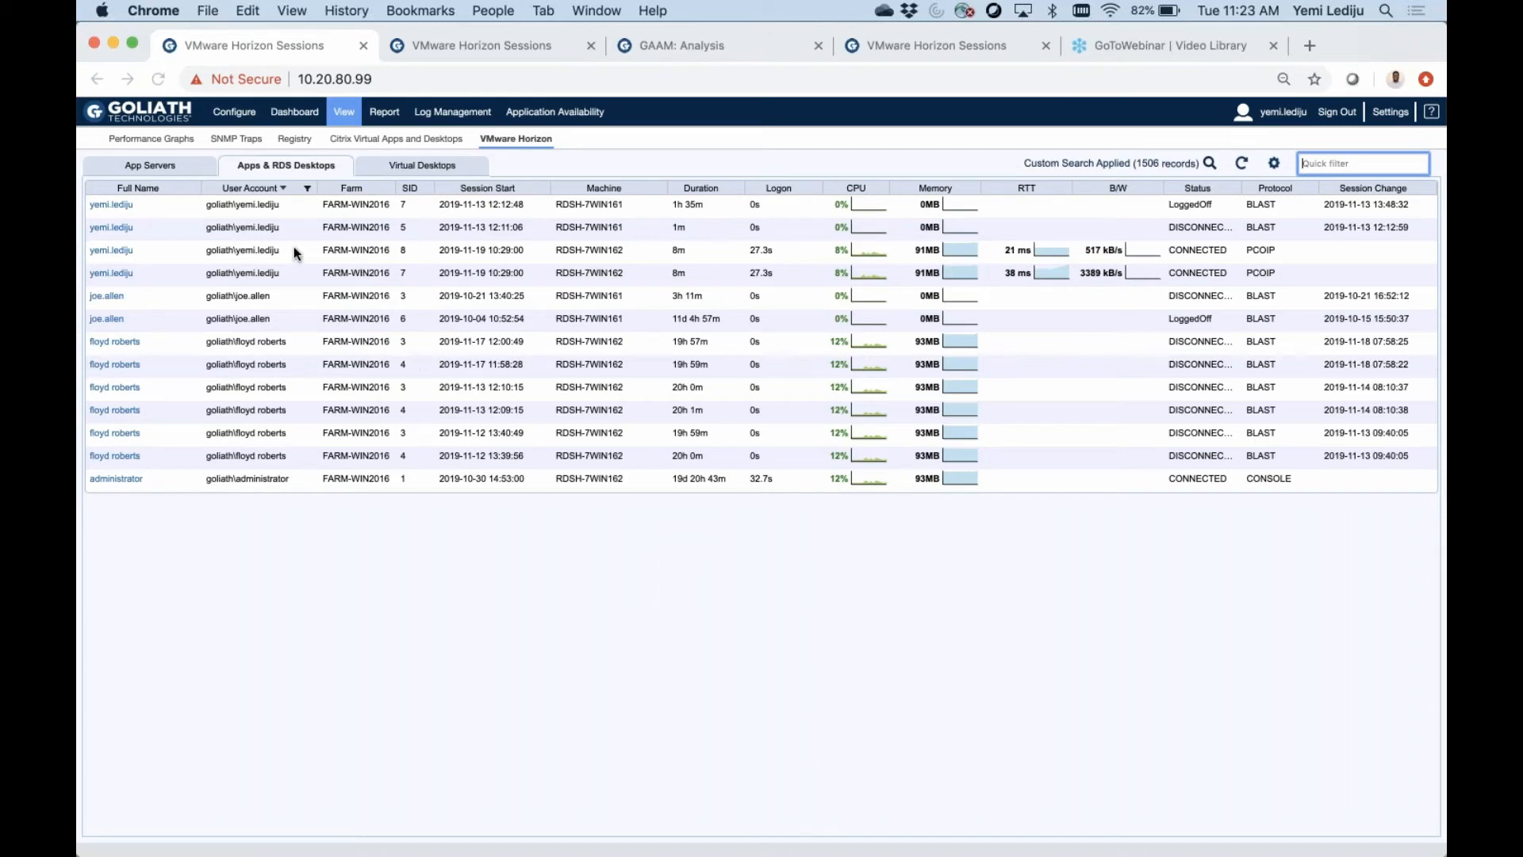
Step: Move the User Account column to just after SID and include goliath\lostest02 in its value filter
left_click_drag(261, 188, 428, 187)
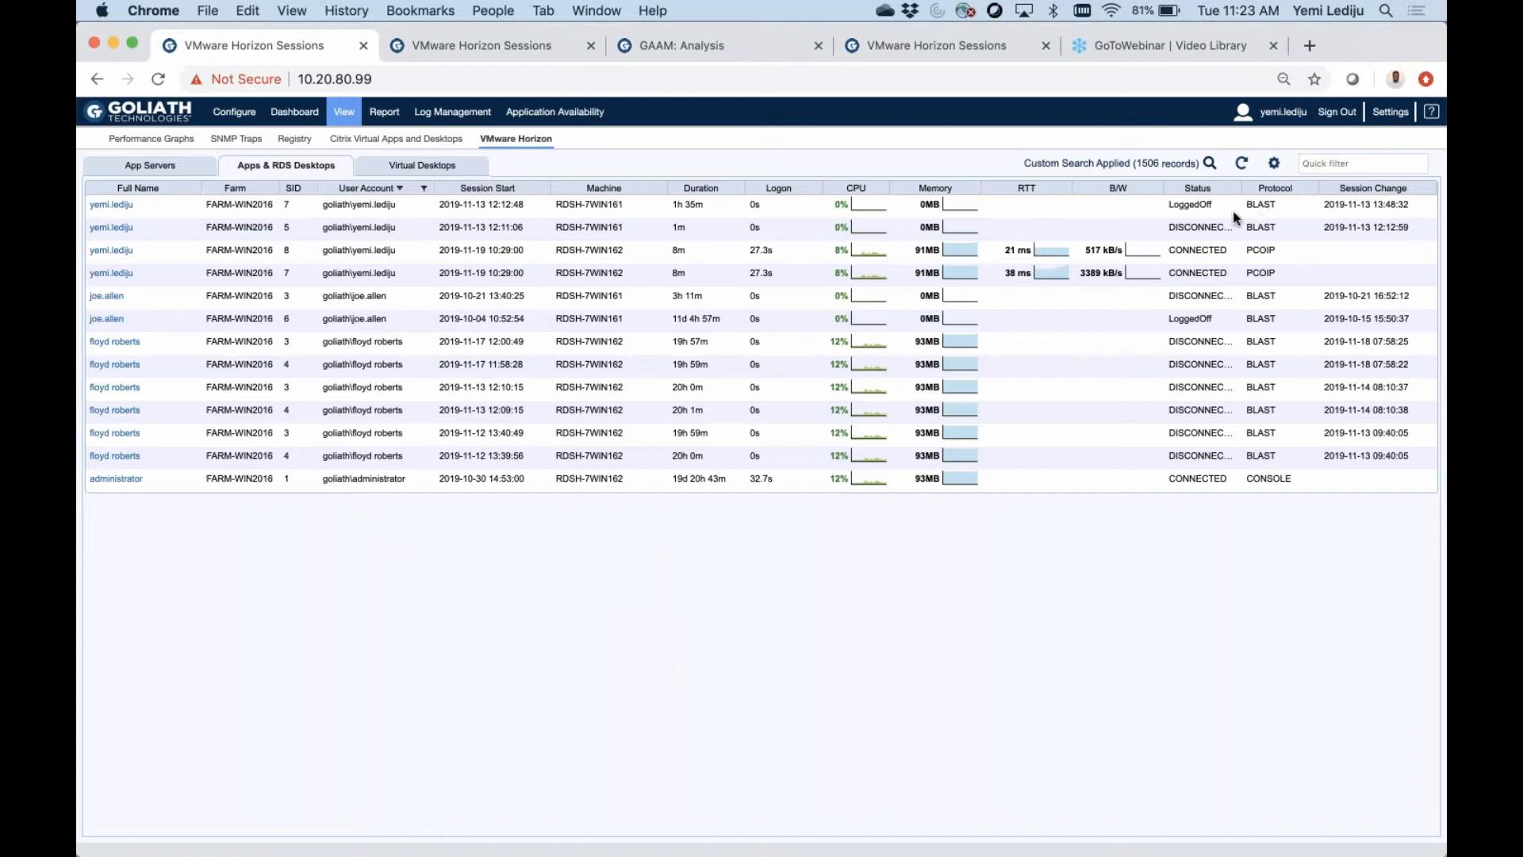
left_click(424, 188)
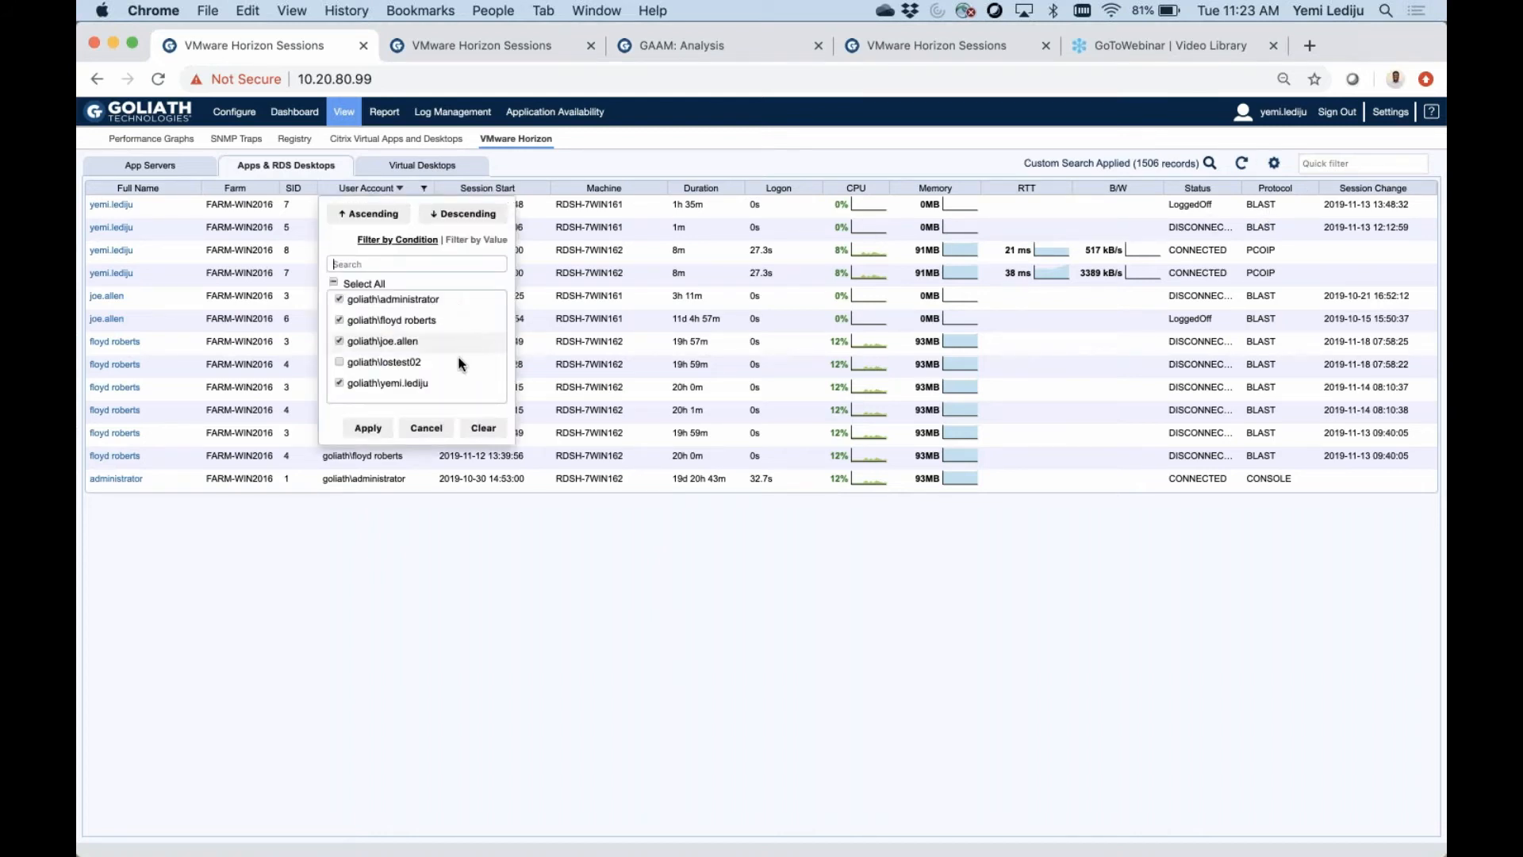
left_click(339, 363)
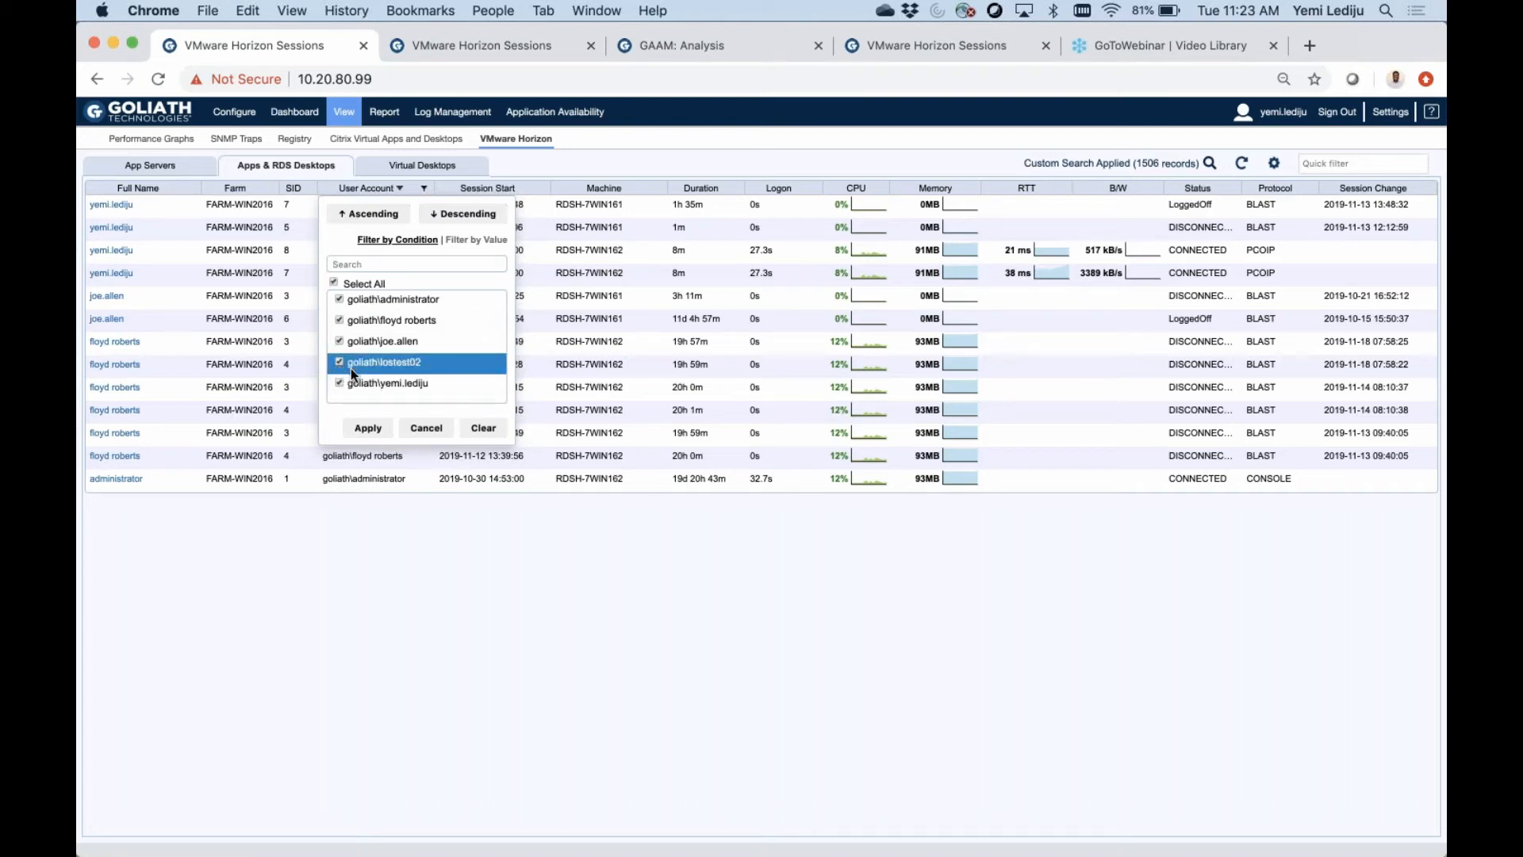
left_click(376, 429)
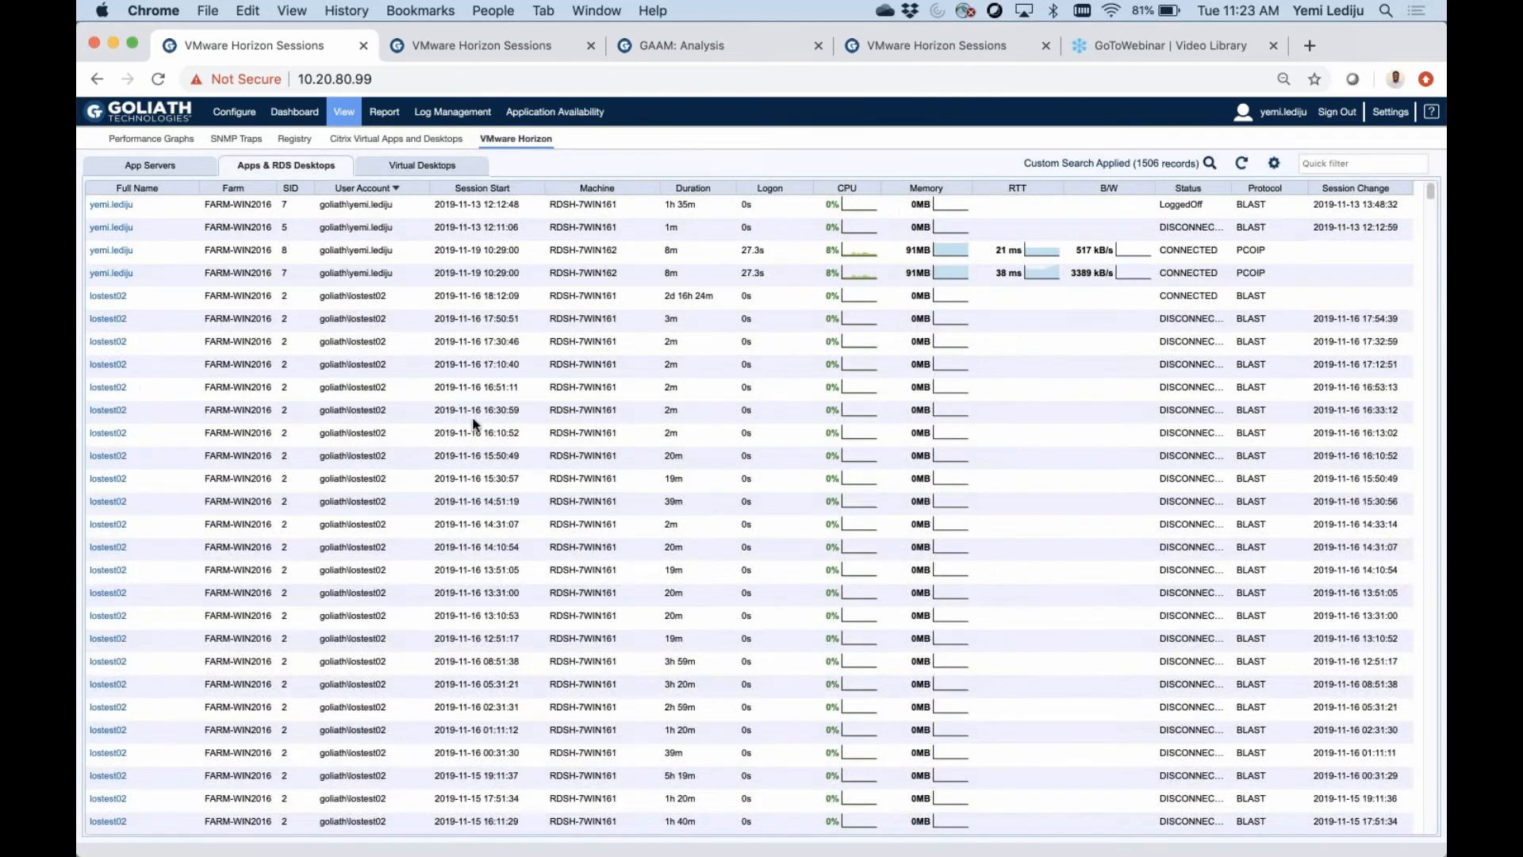
Step: Quick-filter the session list by the first two letters of a user's name and clear the filter again
left_click(1337, 164)
key("Escape")
type("ye")
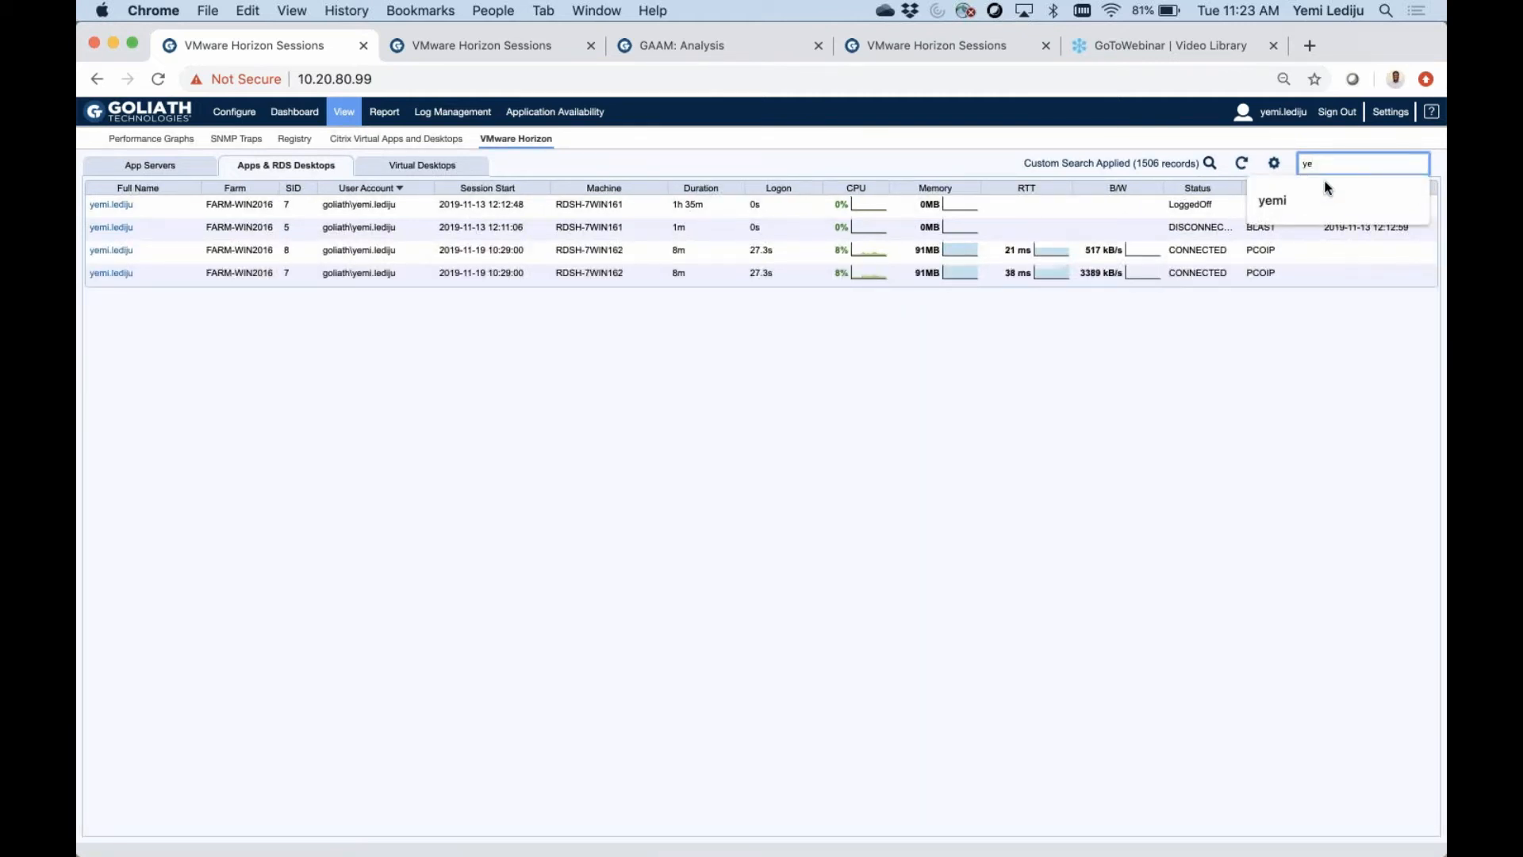
key("BackSpace")
key("BackSpace")
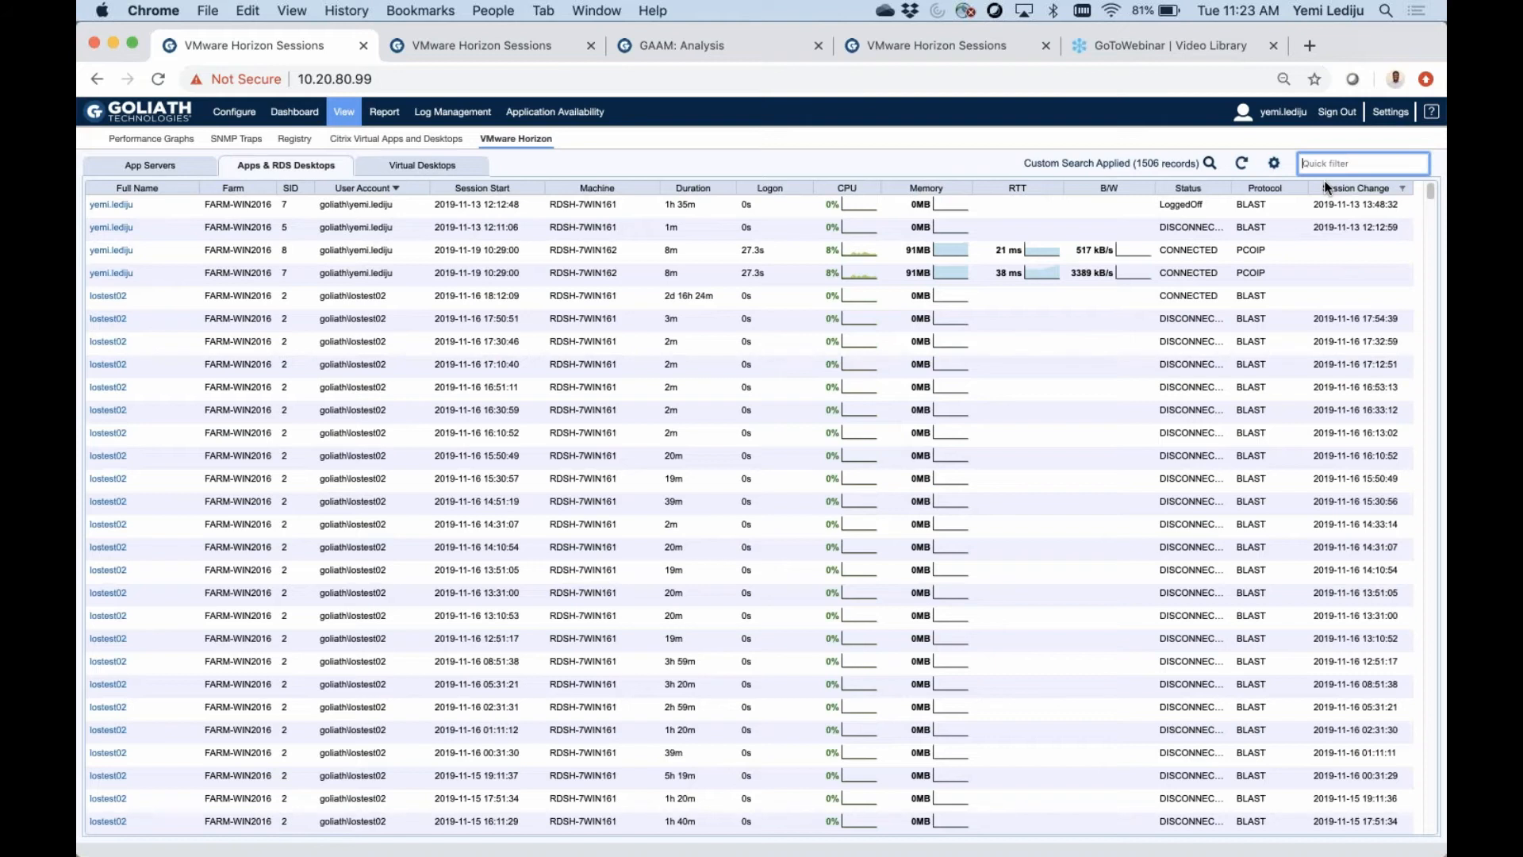
Step: Quick-filter the session list by "log" and by "bla", clearing the filter after each
type("log")
key("BackSpace")
key("BackSpace")
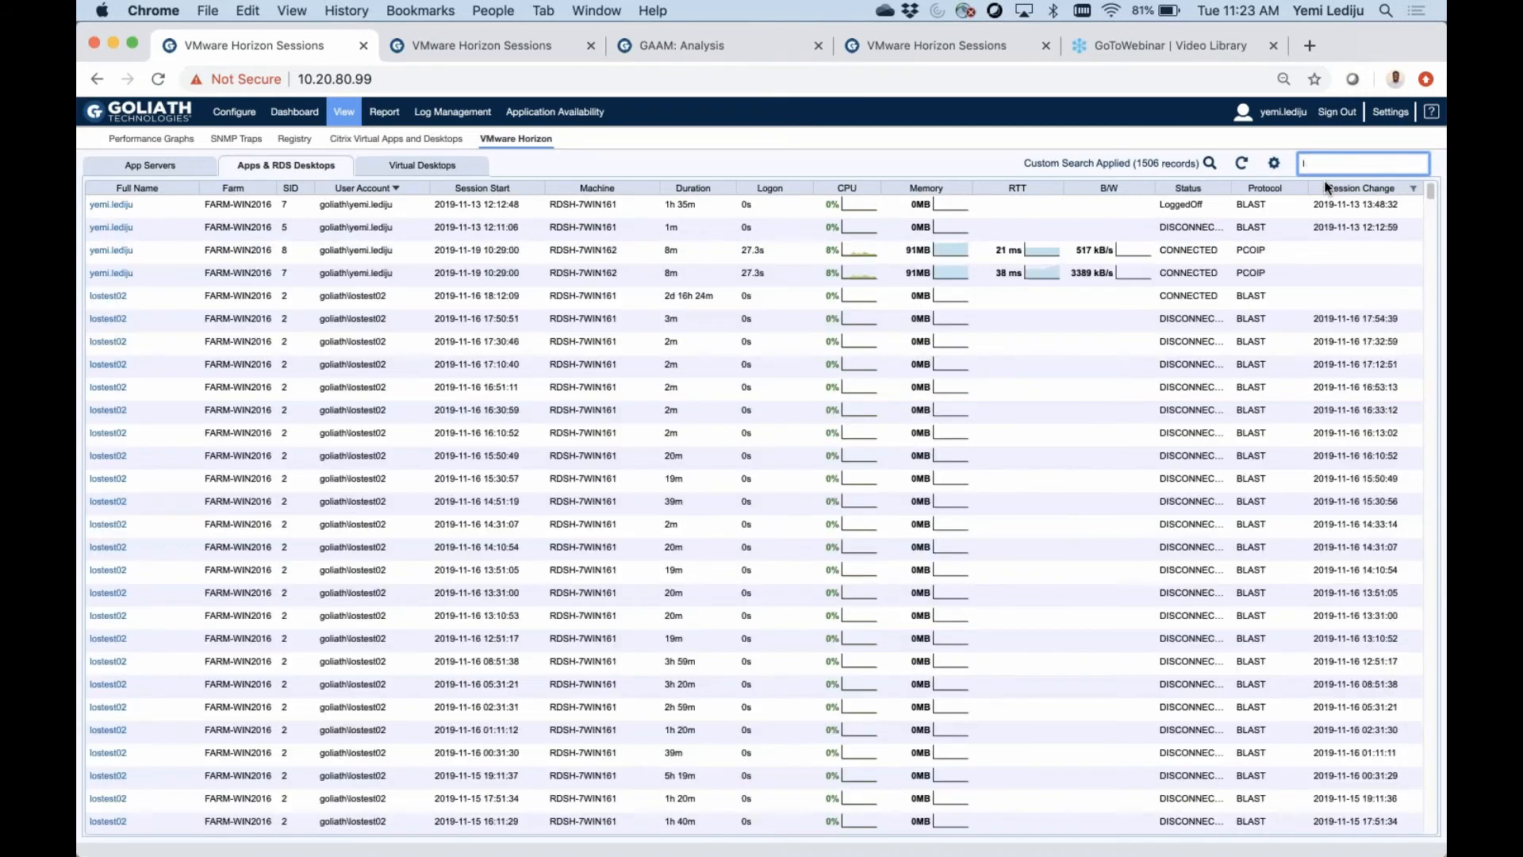
key("BackSpace")
type("bla")
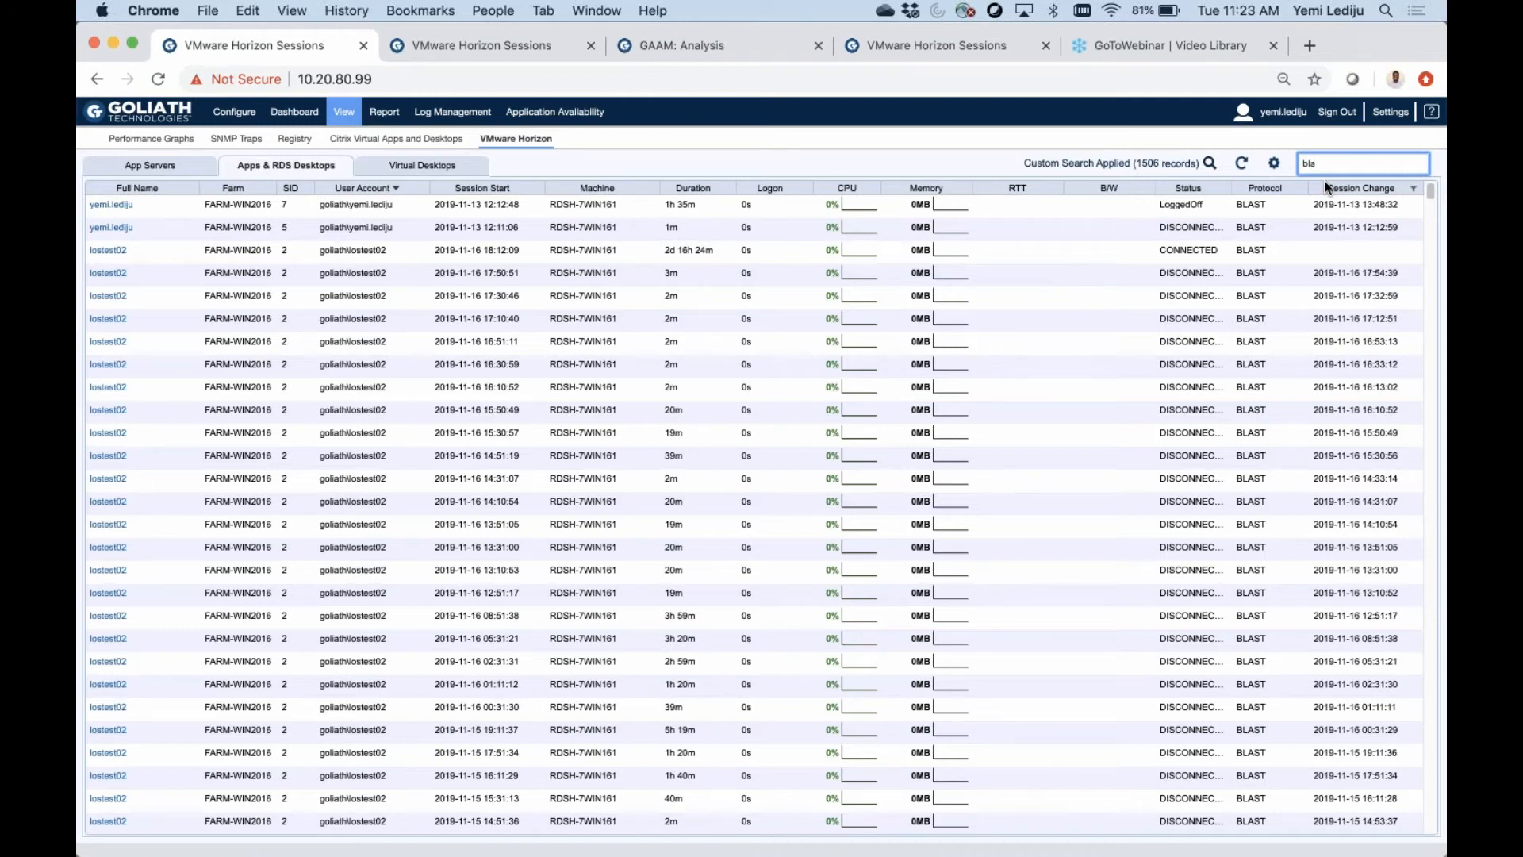
key("BackSpace")
key("BackSpace")
key("BackSpace")
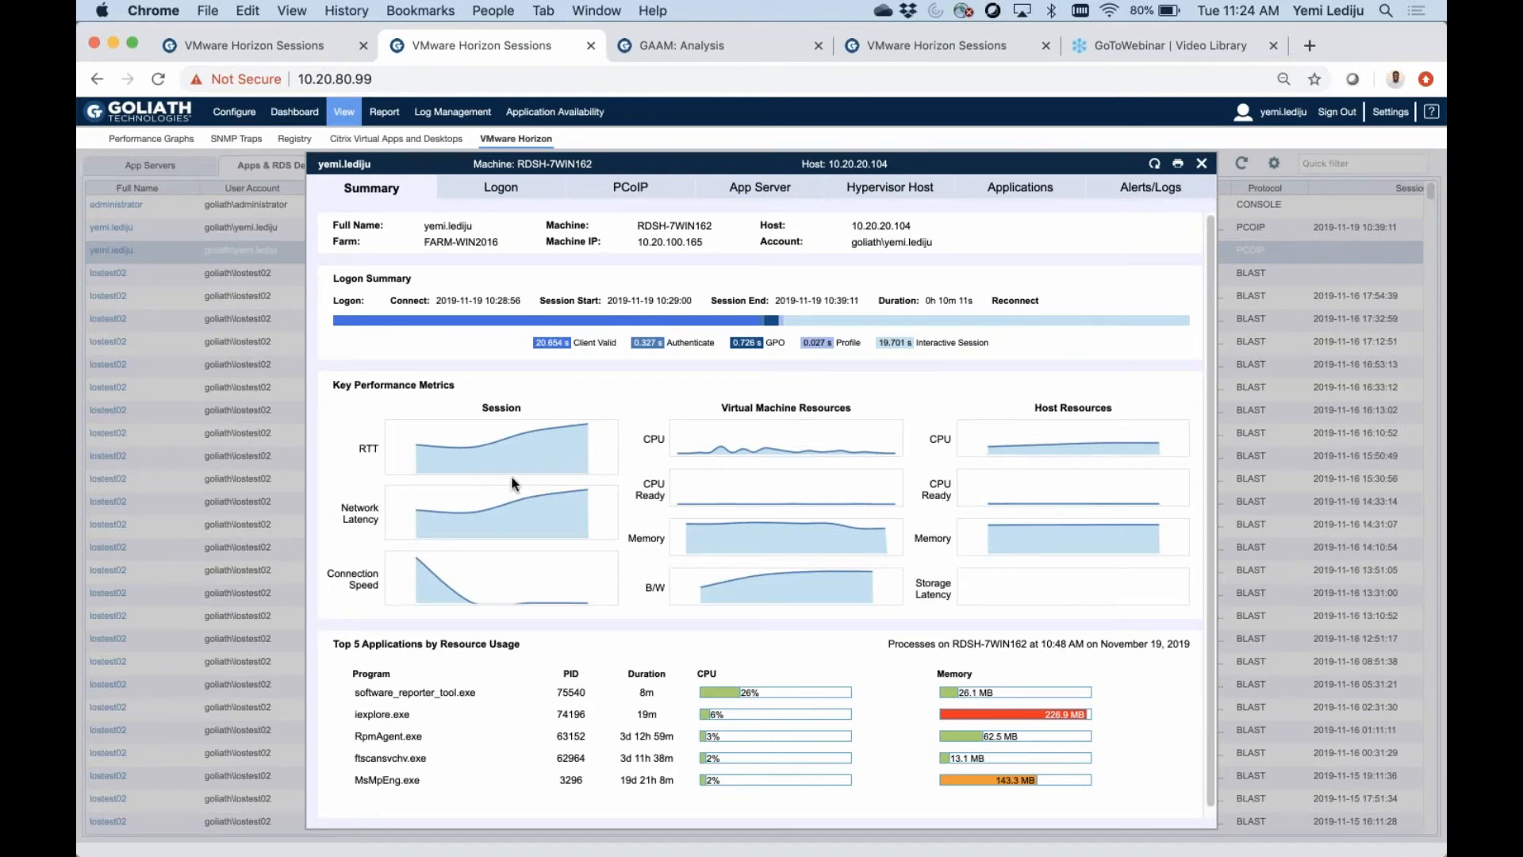
Step: Review the RDSH-7WIN162 session's PCoIP, App Server, Hypervisor Host, Applications and Alerts/Logs details, including its event logs
mouse_move(762, 495)
left_click(644, 194)
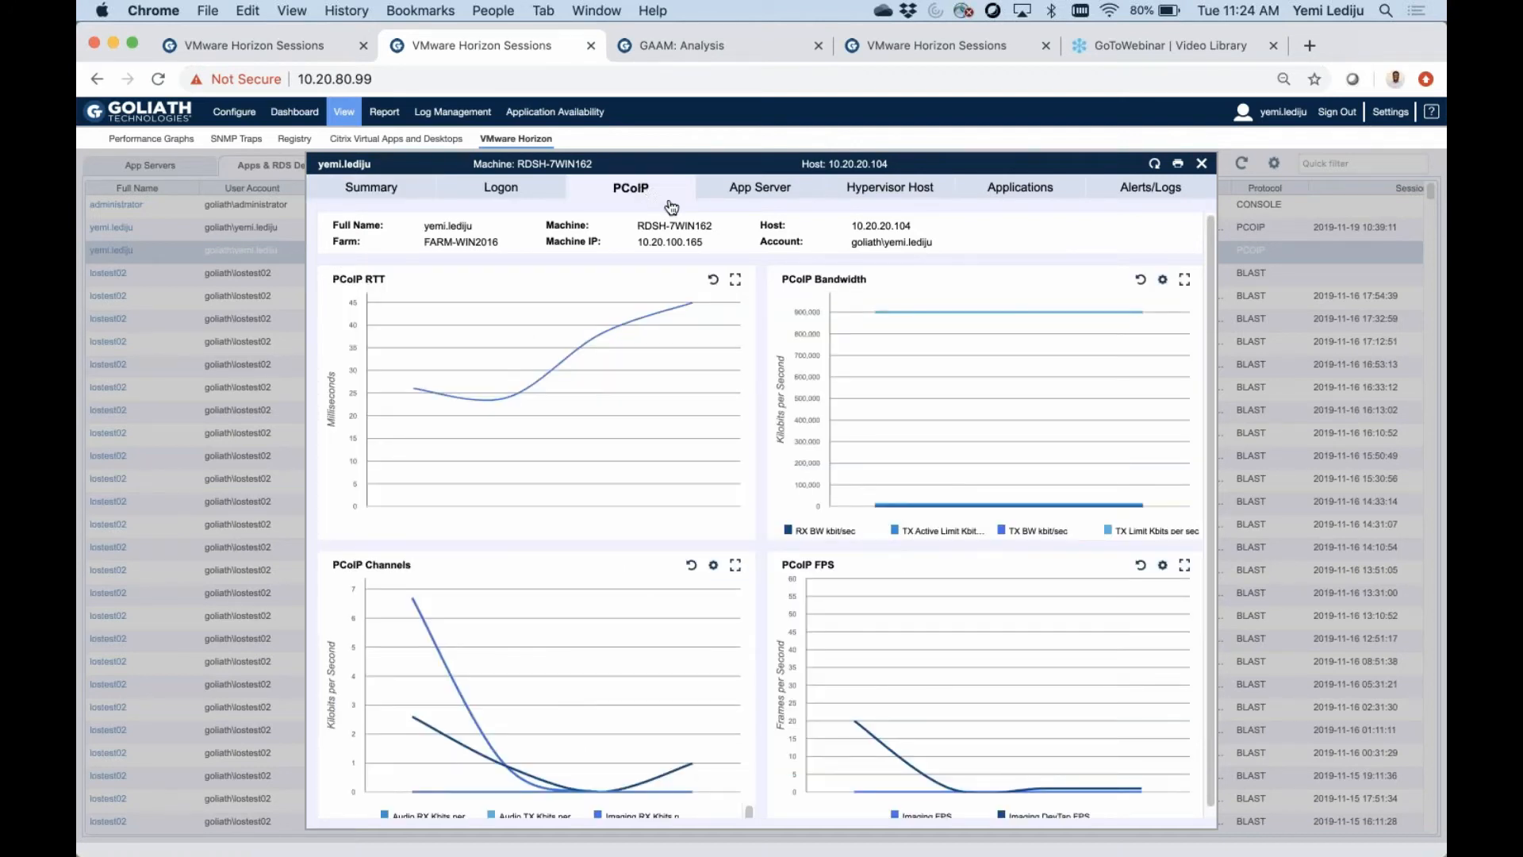
left_click(793, 203)
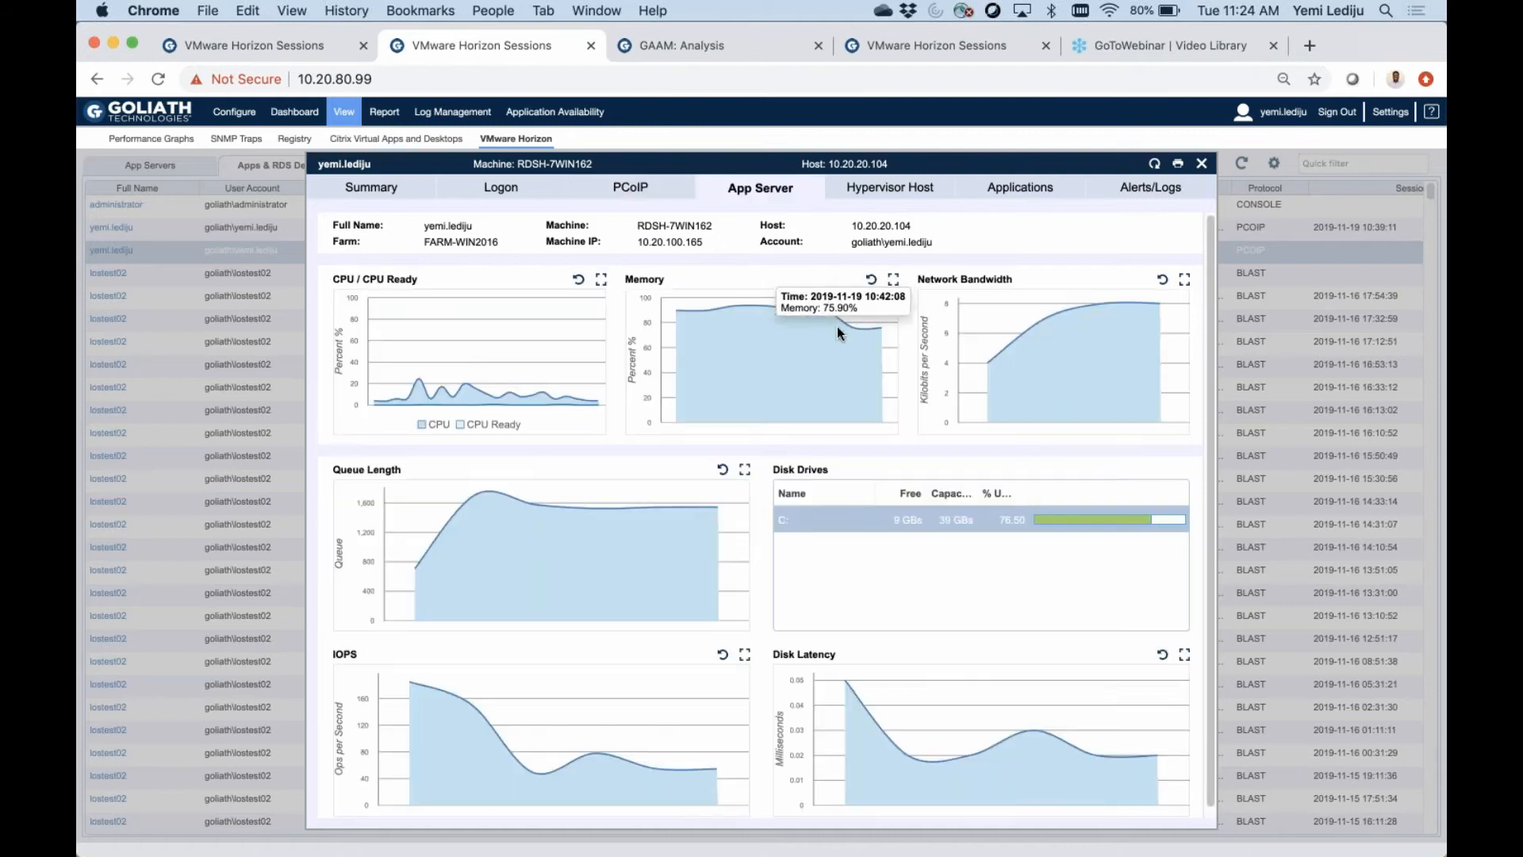
left_click(905, 188)
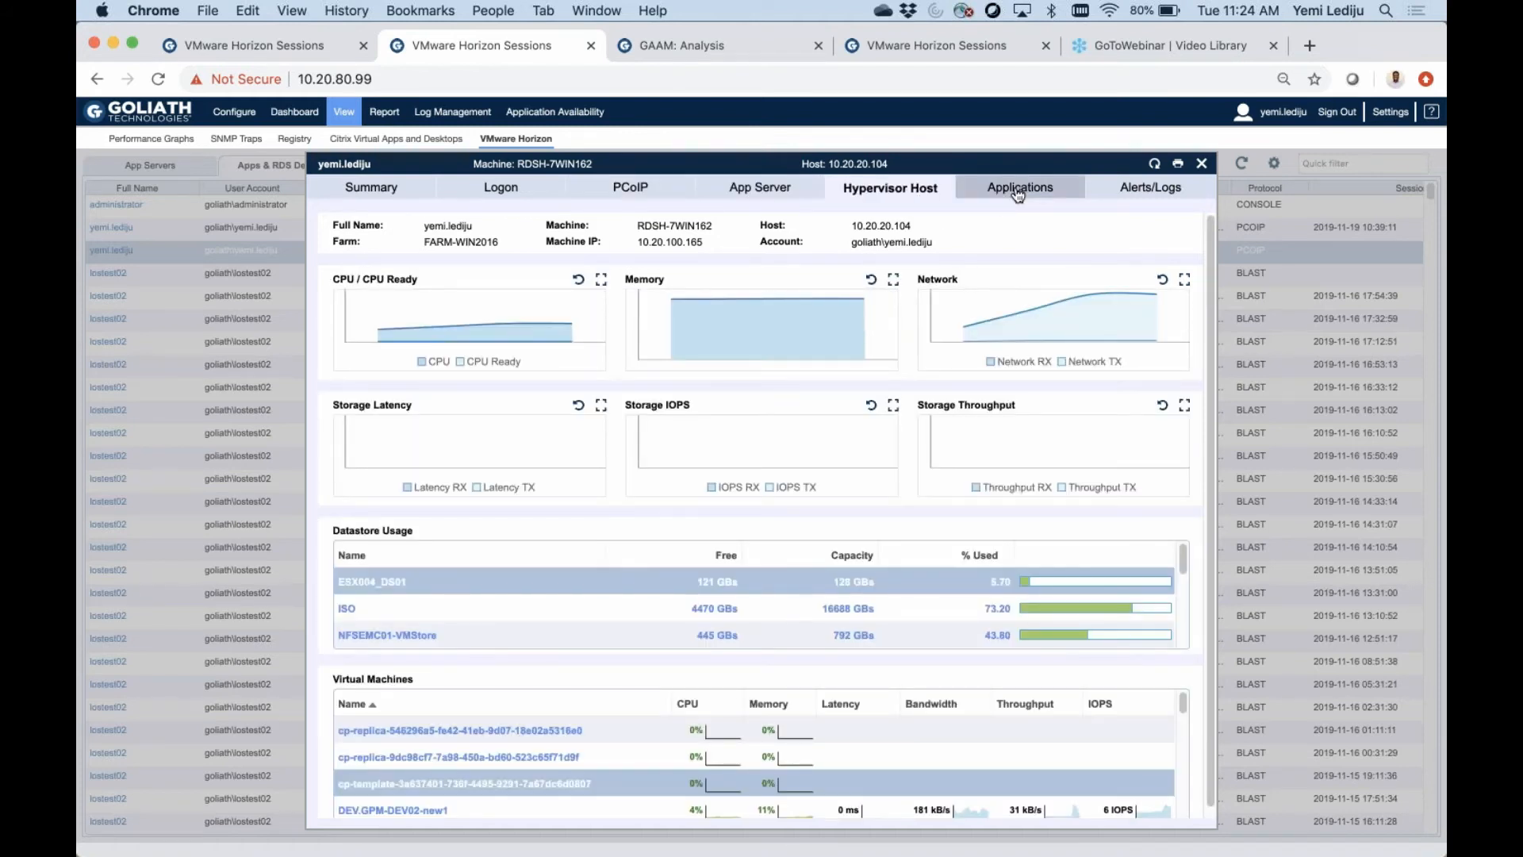
left_click(1052, 193)
left_click(1094, 191)
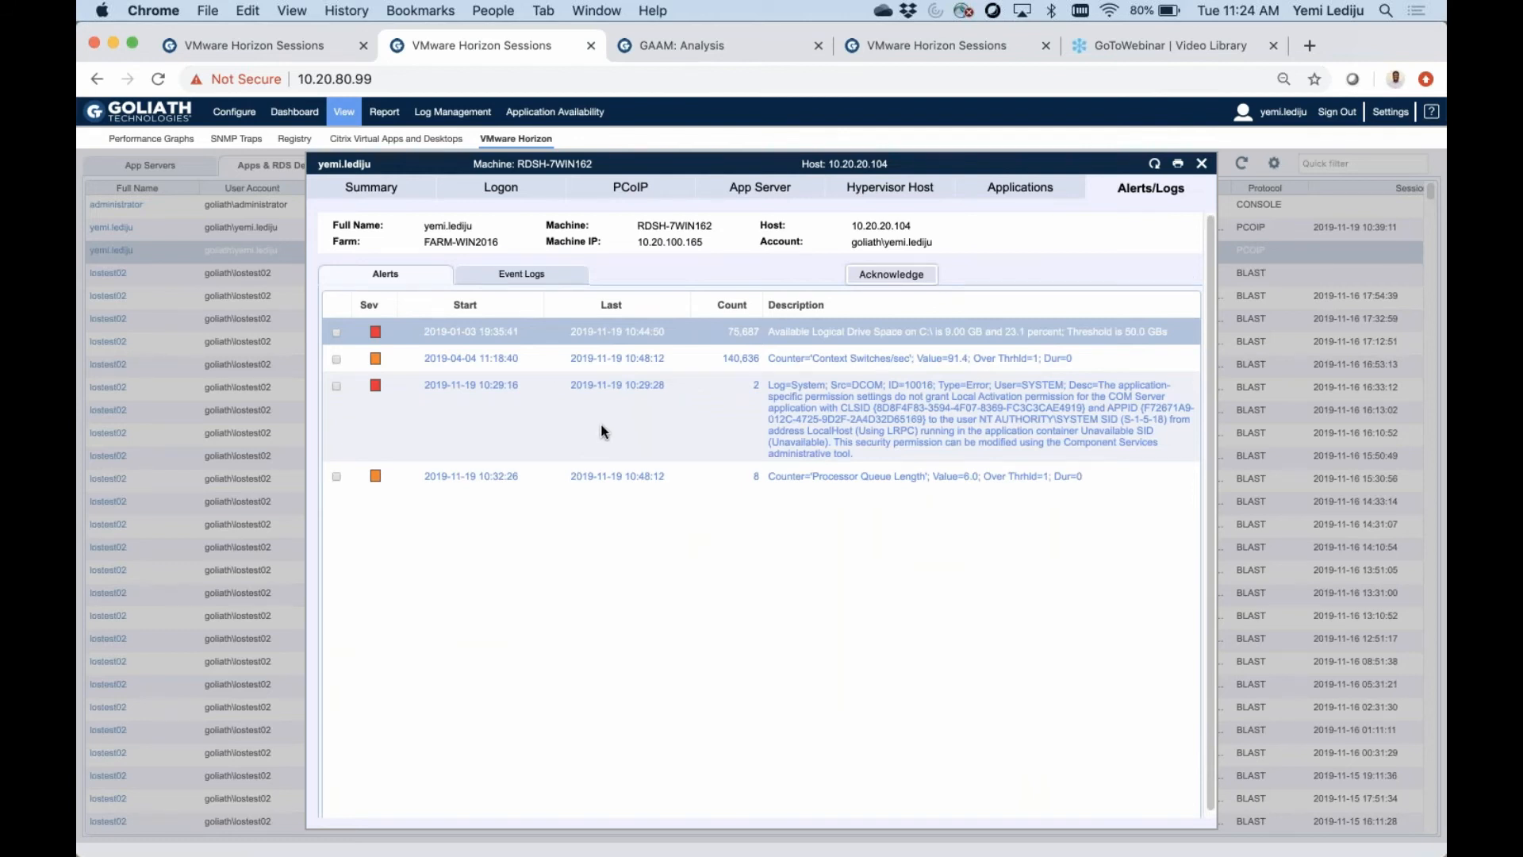
left_click(558, 277)
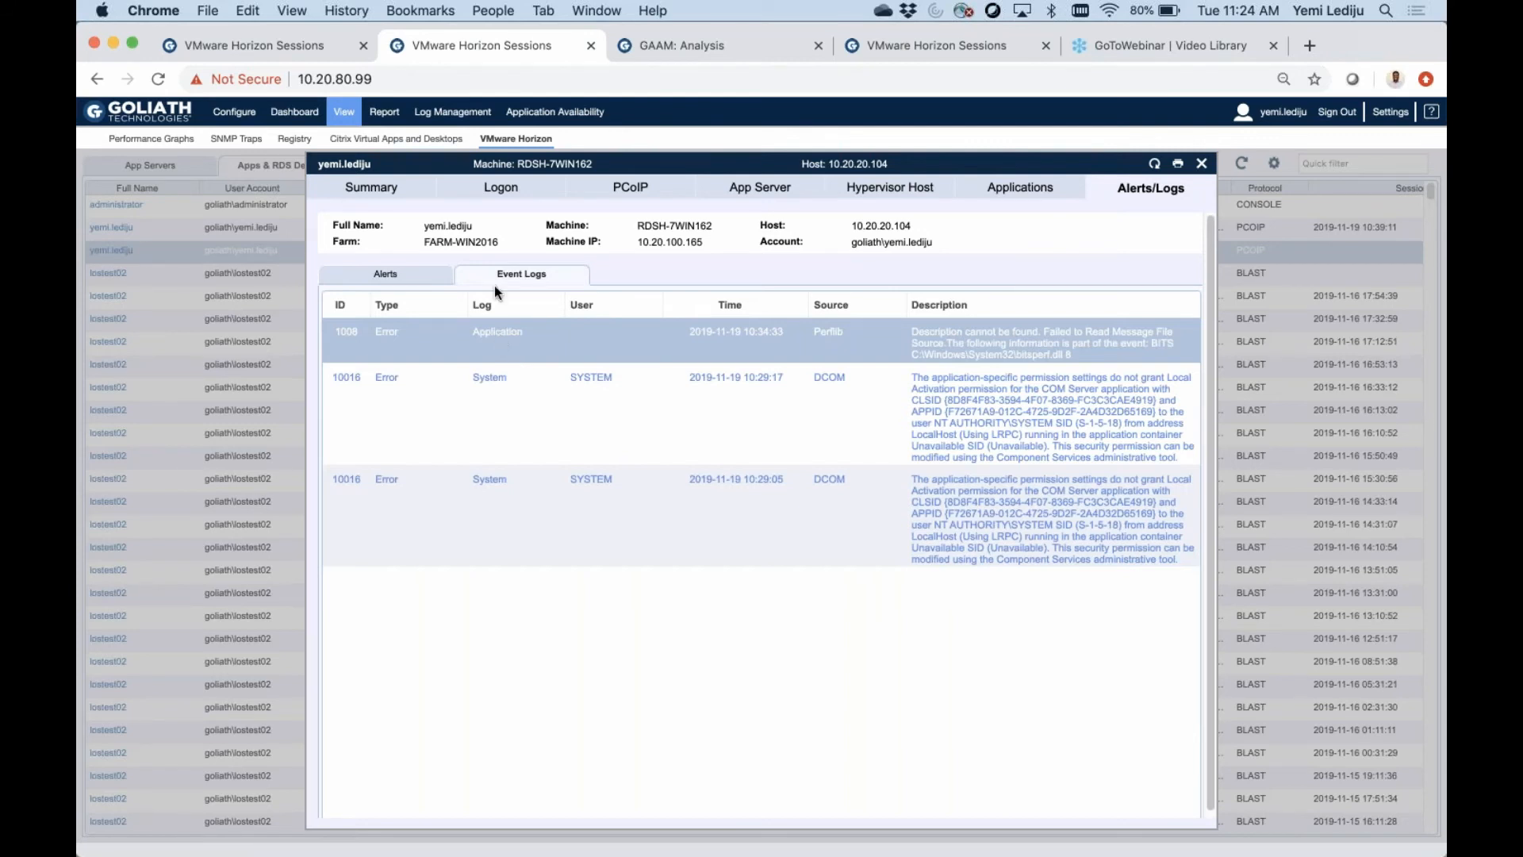
Step: Examine the Authentication and GPO details in the session's logon stages, collapsing both again
left_click(501, 187)
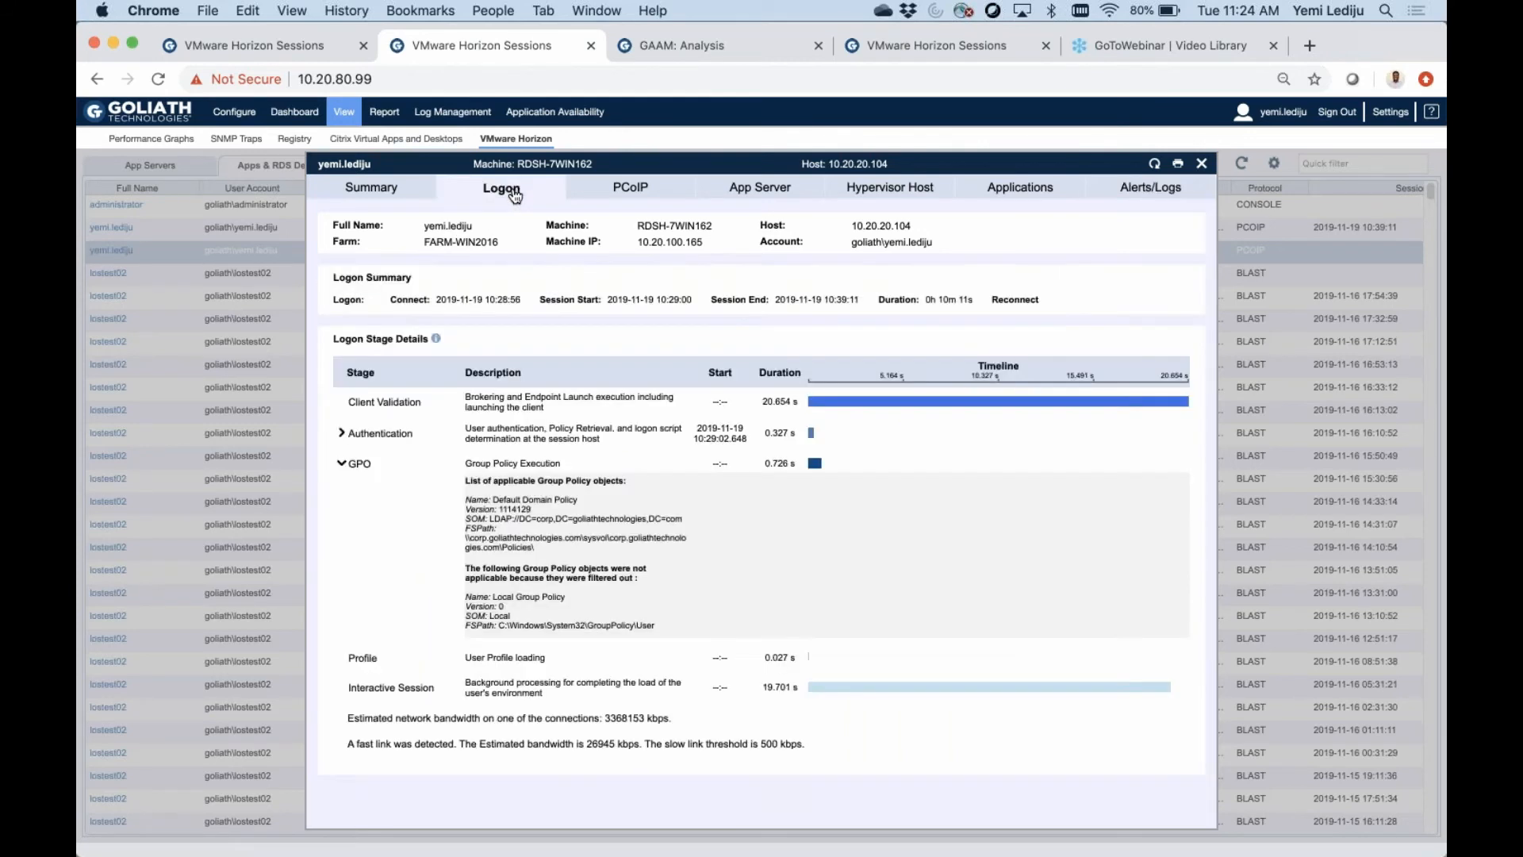
left_click(343, 463)
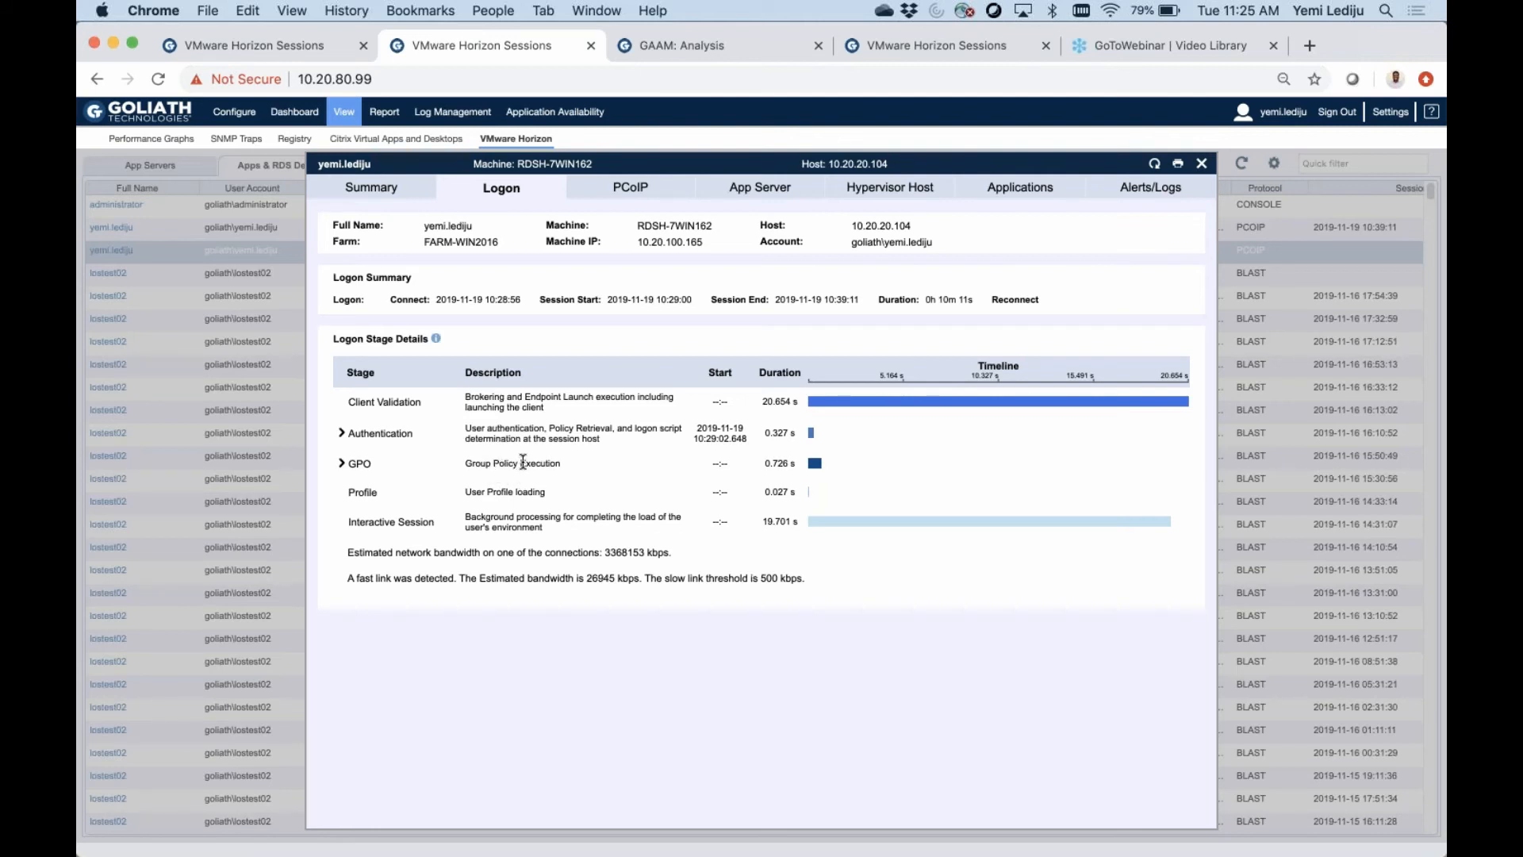
left_click(342, 433)
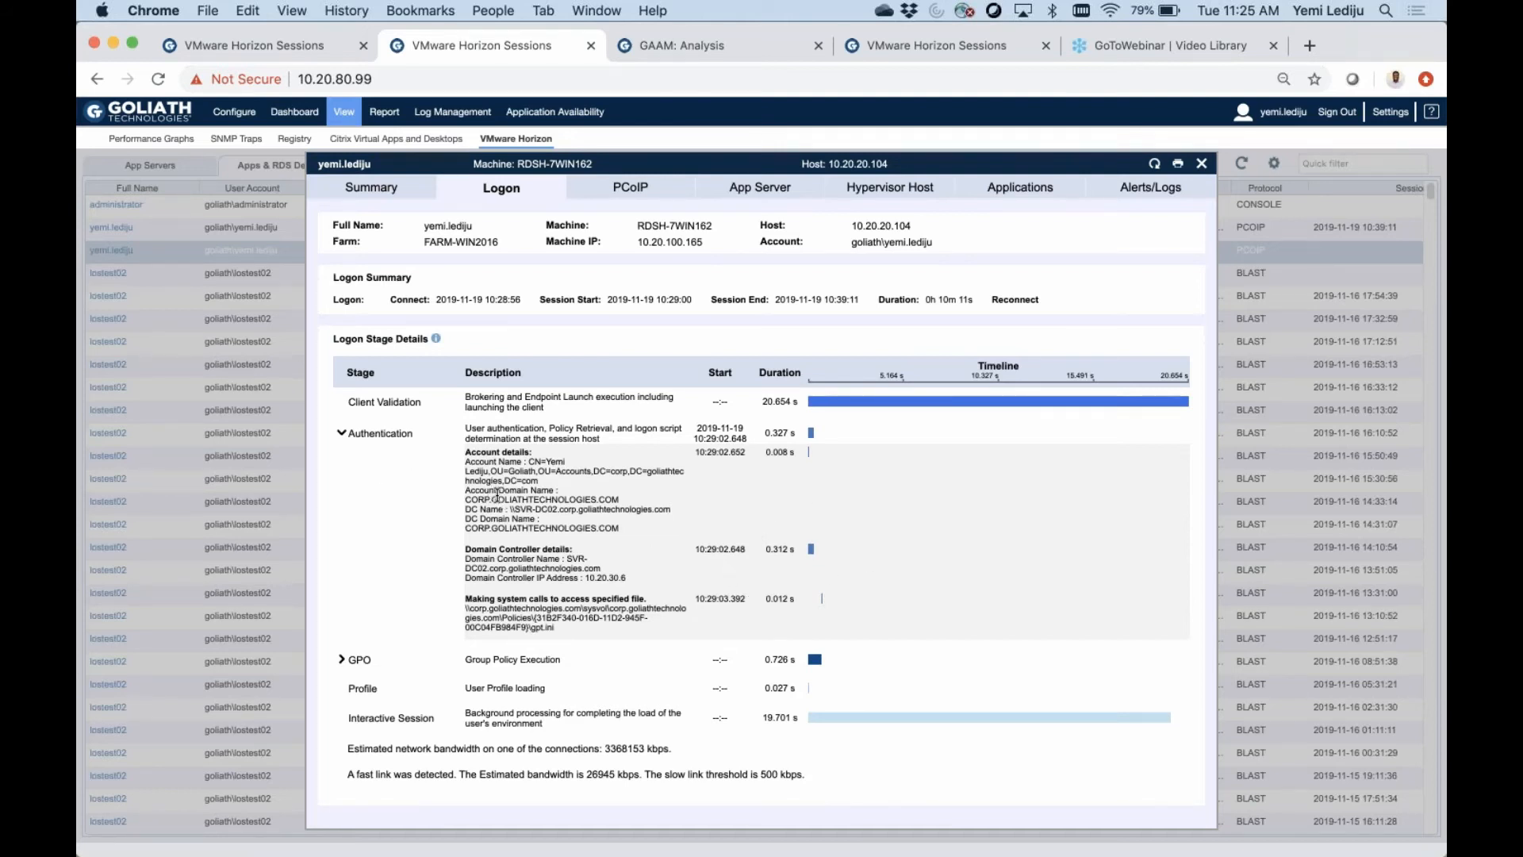
left_click(343, 432)
left_click(343, 463)
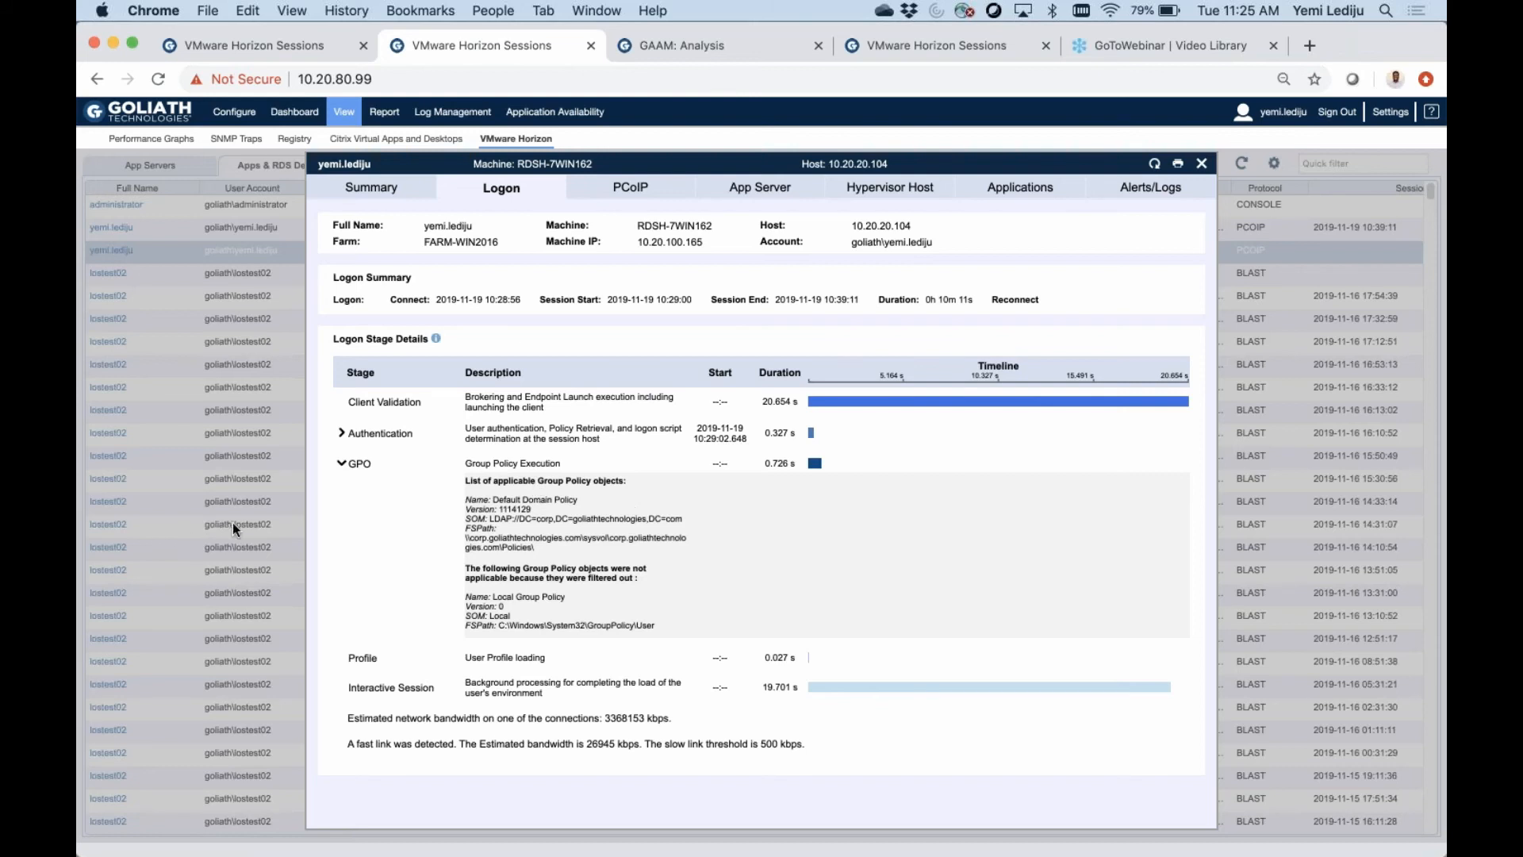
left_click(340, 468)
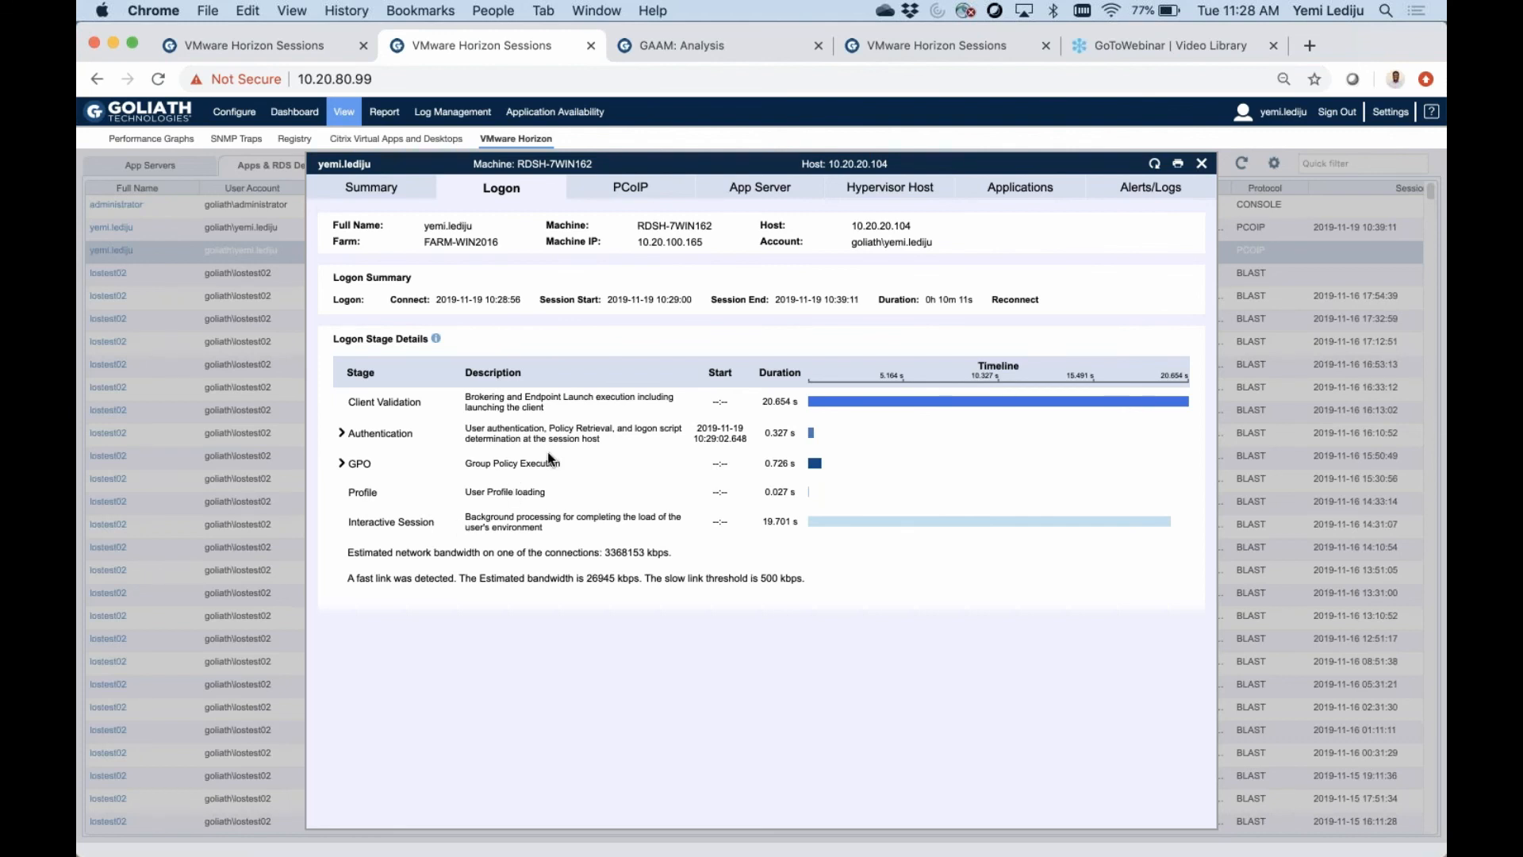
Step: Open the GAAM Analysis page and inspect average launch times at several points on the availability chart
left_click(688, 54)
mouse_move(758, 290)
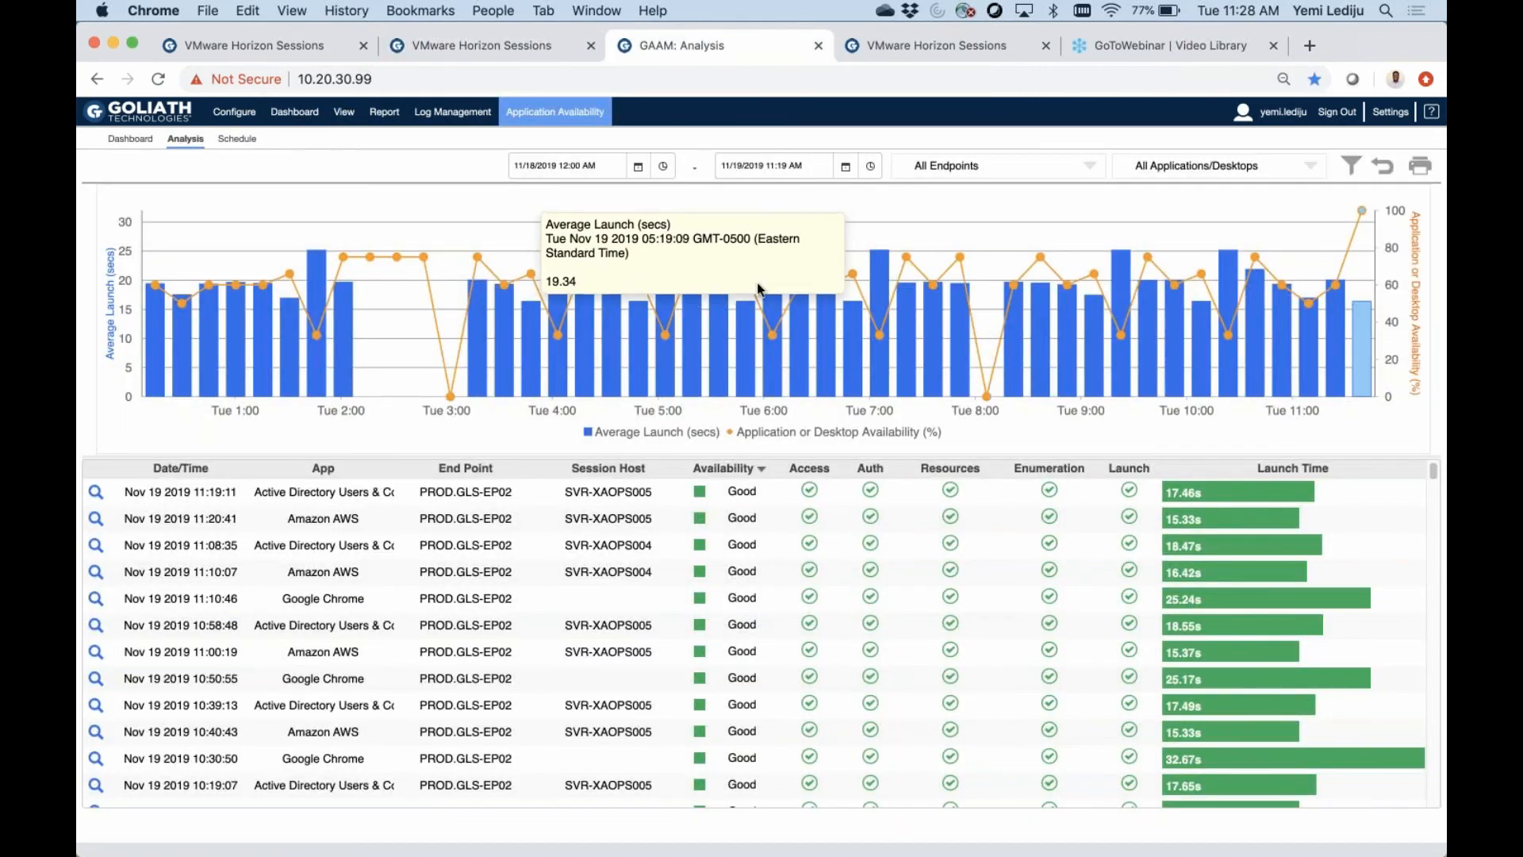
mouse_move(879, 324)
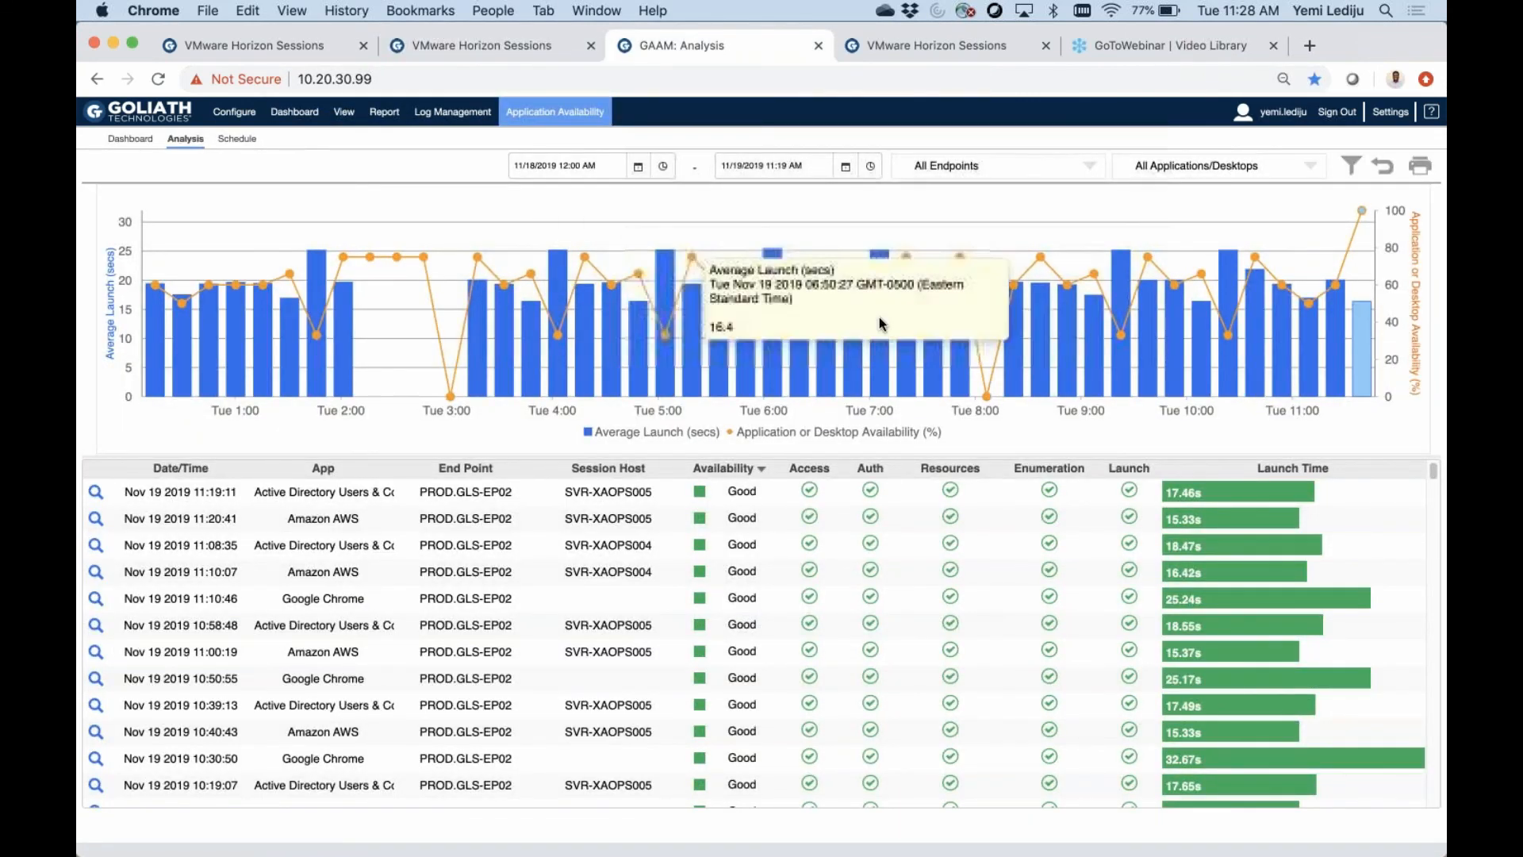
mouse_move(998, 392)
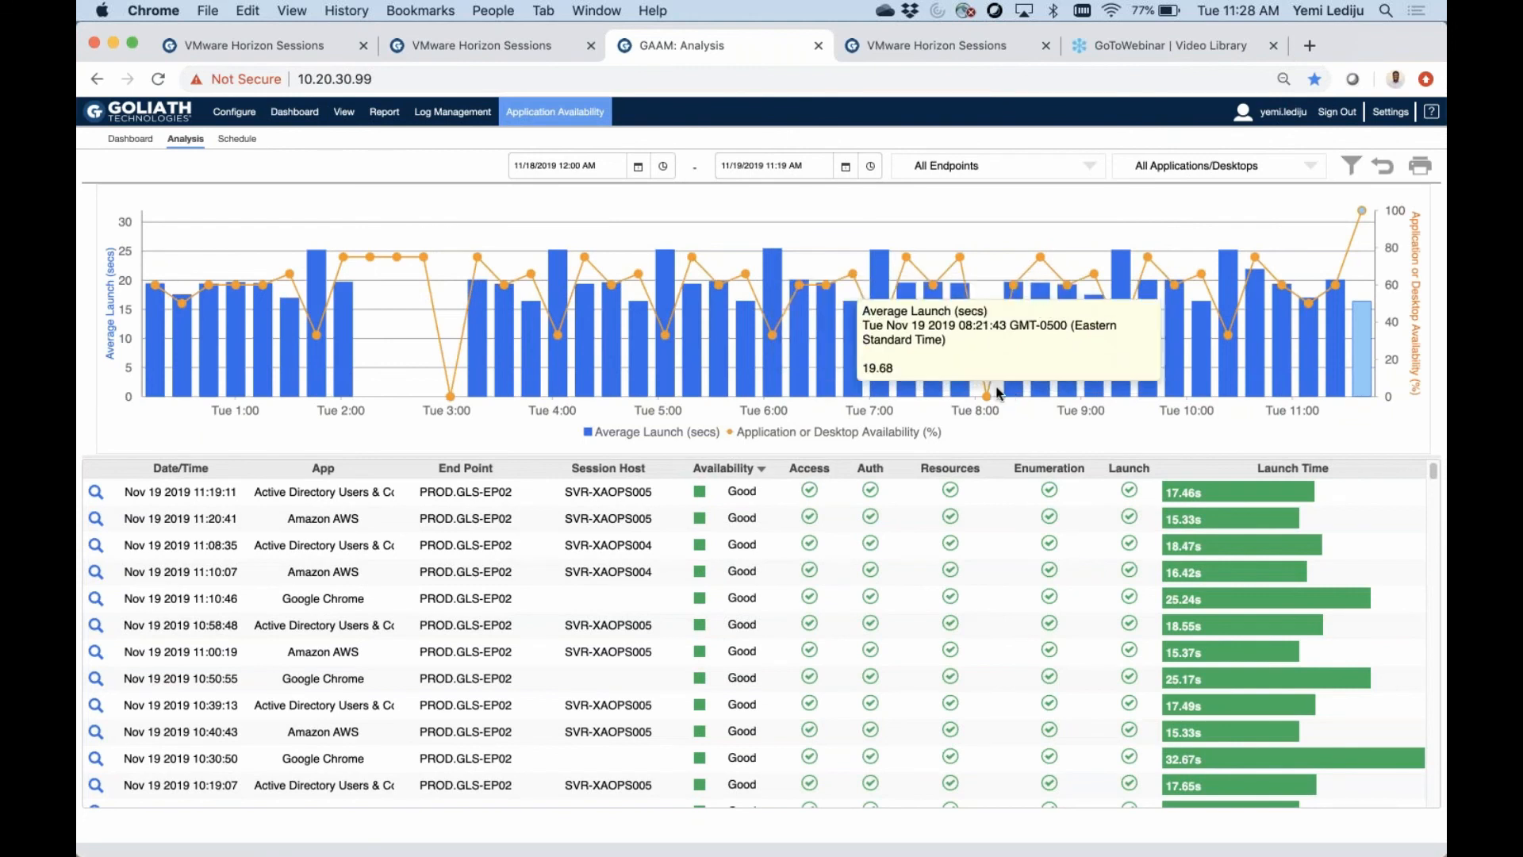